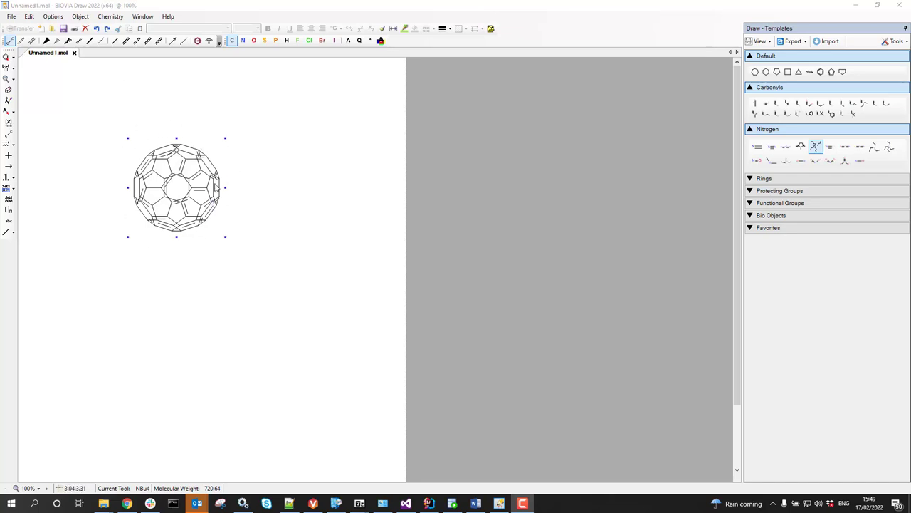
Activate the BIOVIA Draw window and open the Chemistry menu above the C60 drawing.
click(111, 17)
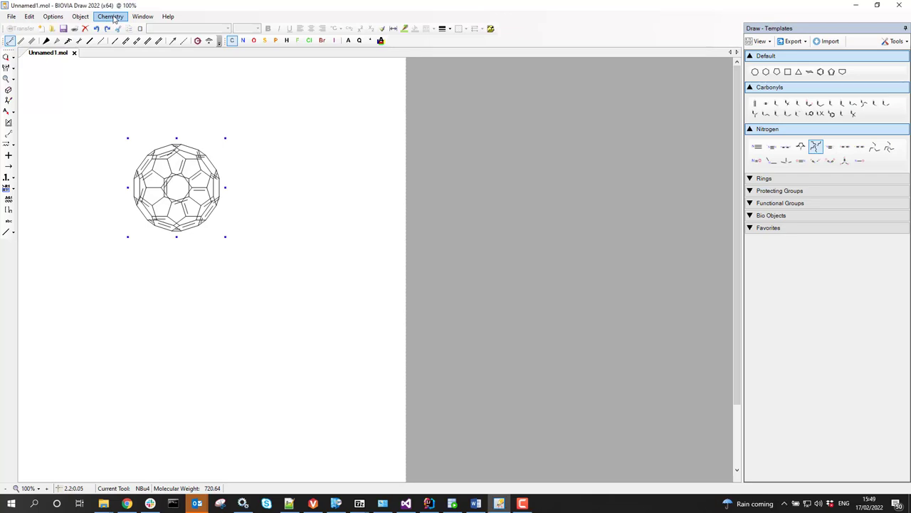
click(112, 17)
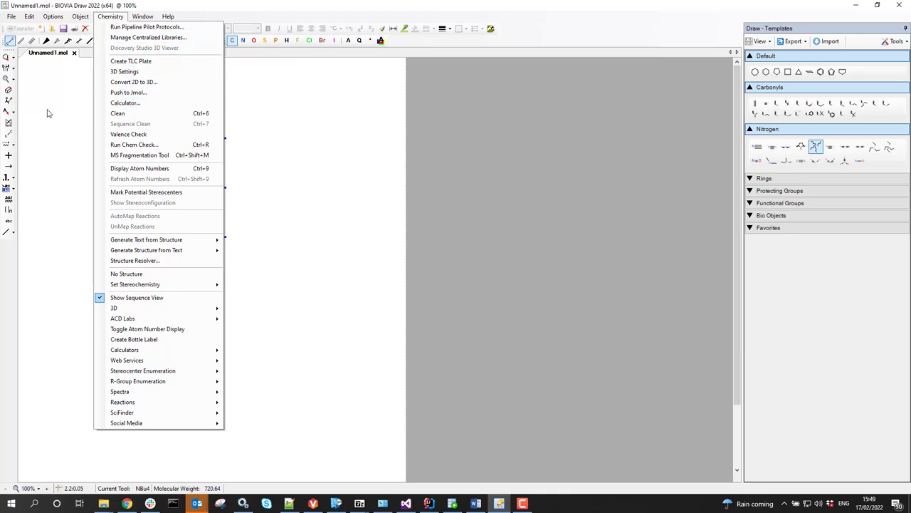
Confirm the 3D Settings with Jmol kept as the 3D viewer and 2 energy minimizations.
click(125, 72)
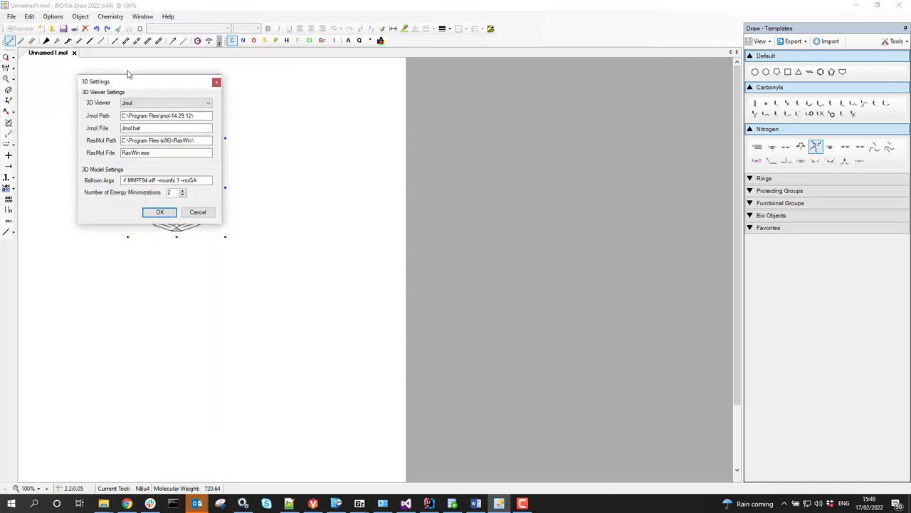
click(209, 105)
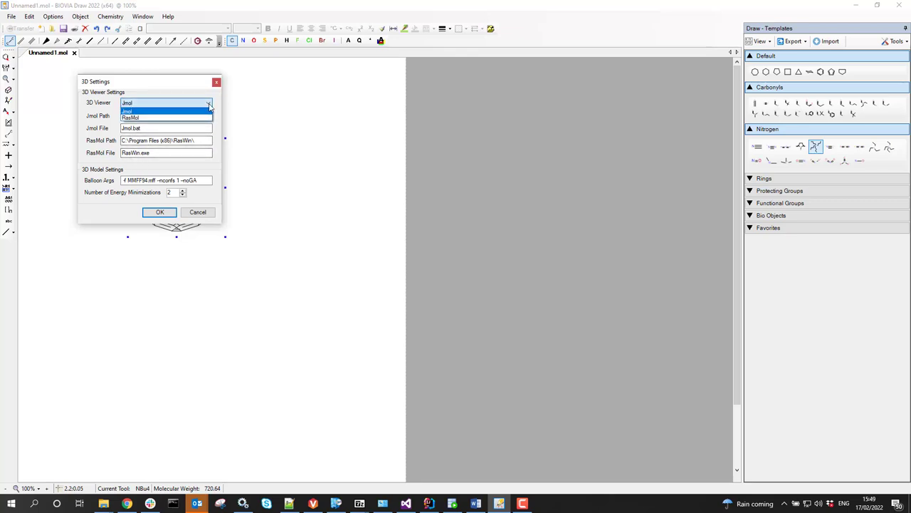
click(209, 104)
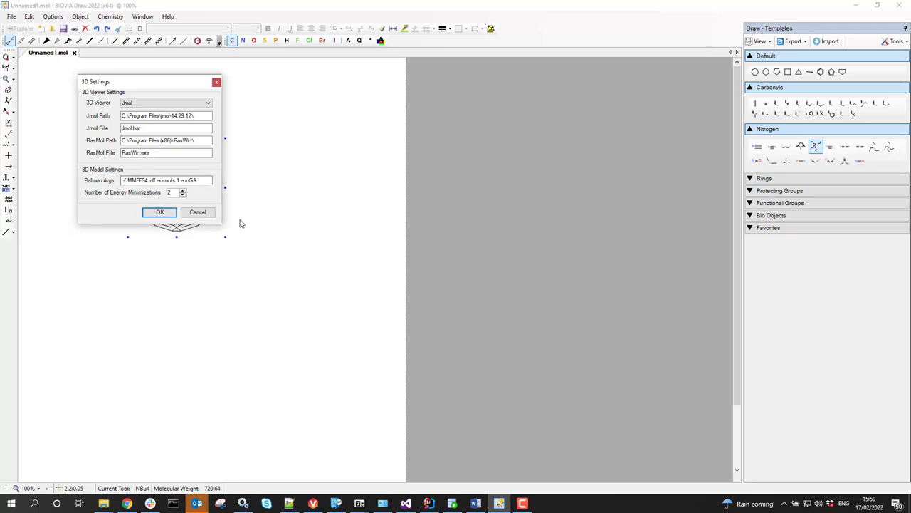
drag(159, 86, 374, 96)
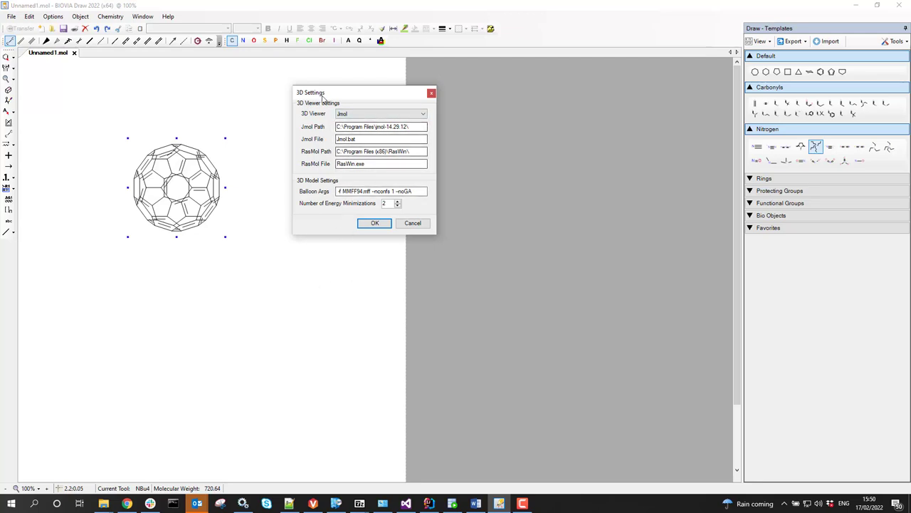
click(374, 223)
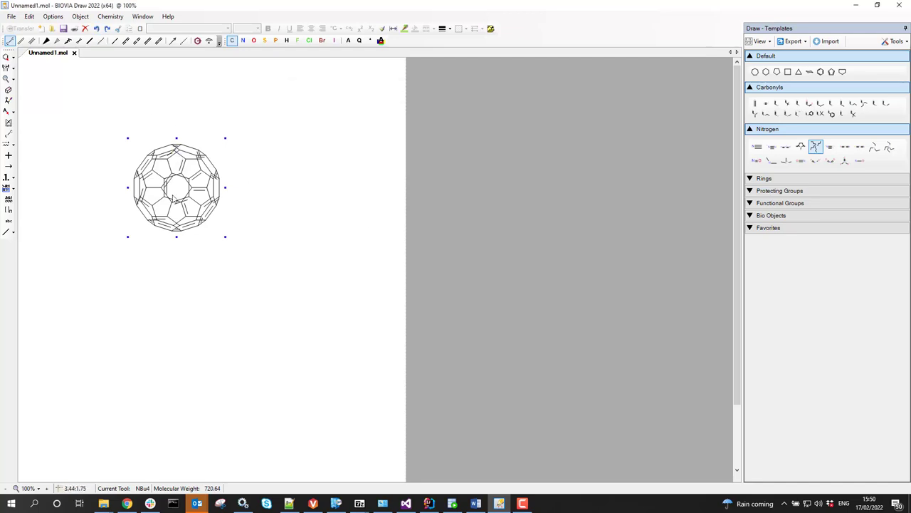
click(108, 19)
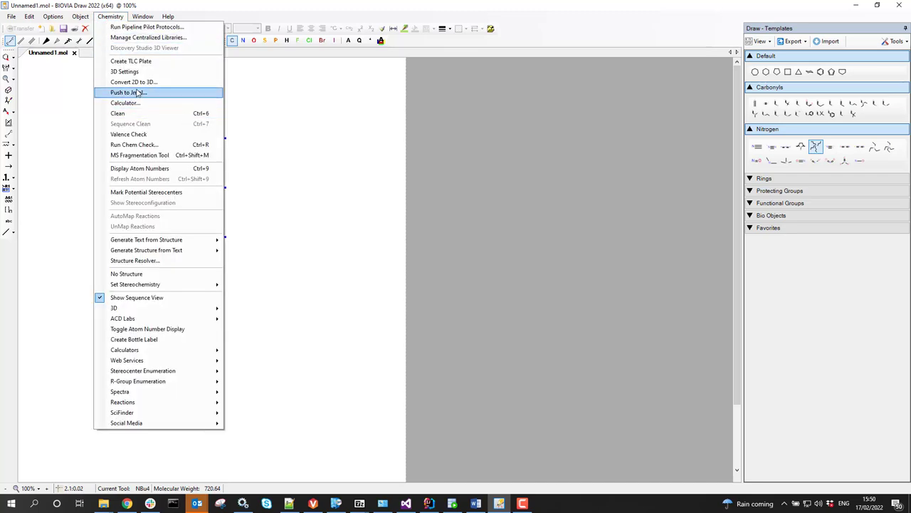
click(129, 93)
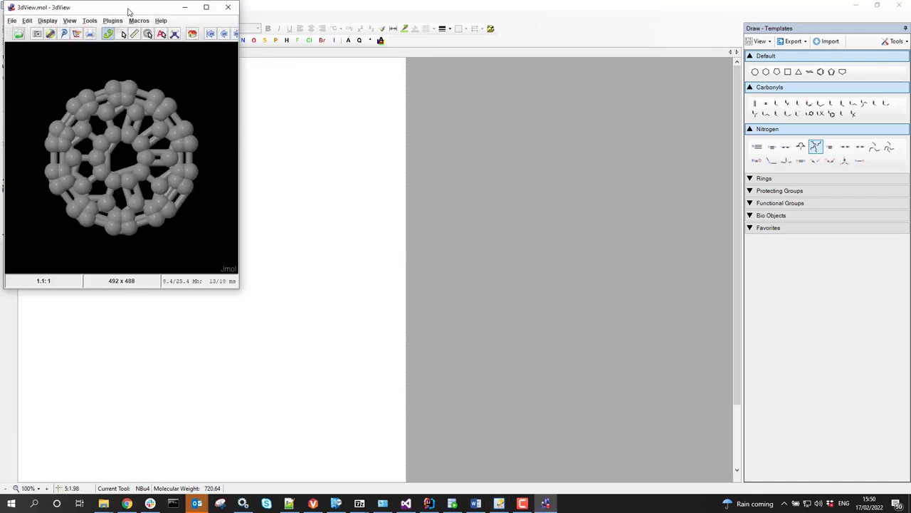
mouse_move(128, 10)
mouse_down()
mouse_move(276, 58)
mouse_move(384, 60)
mouse_up()
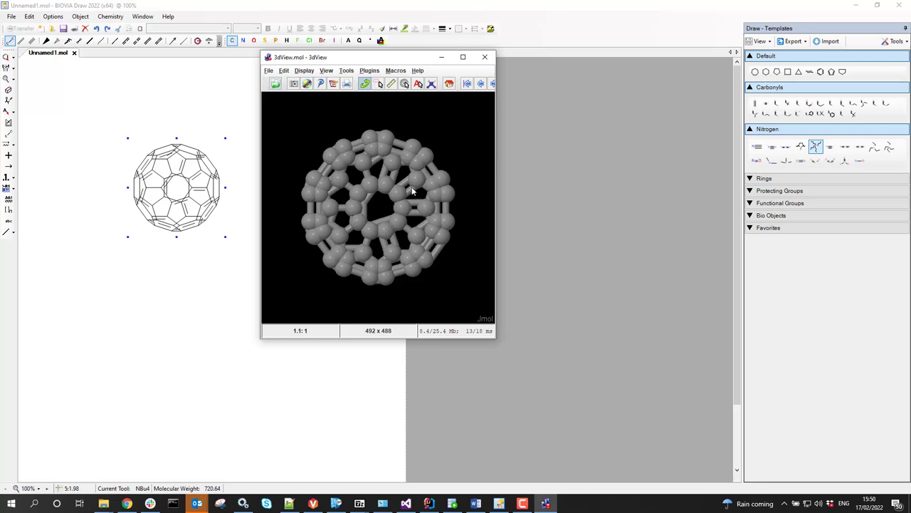
drag(414, 190, 331, 197)
click(485, 56)
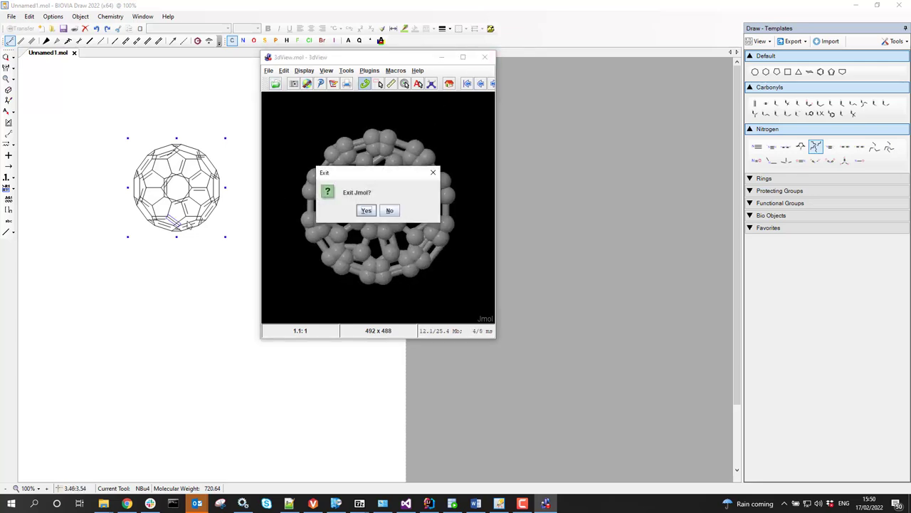
Convert the flat C60 fullerene to 3D, accepting the energy minimization result 1050.91.
click(366, 211)
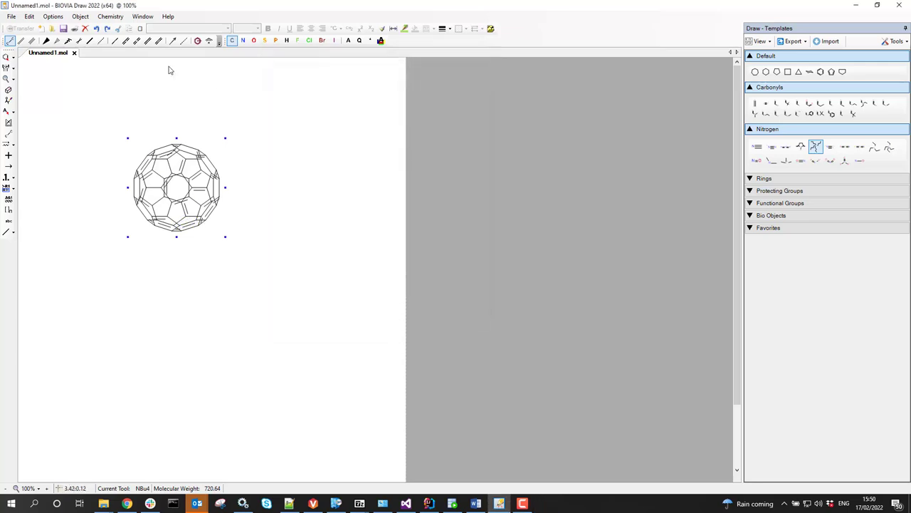
click(110, 16)
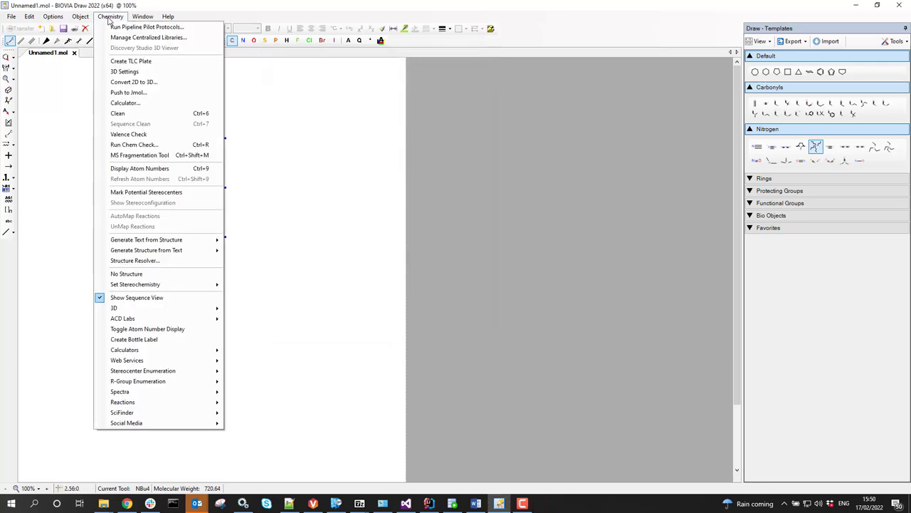
click(129, 84)
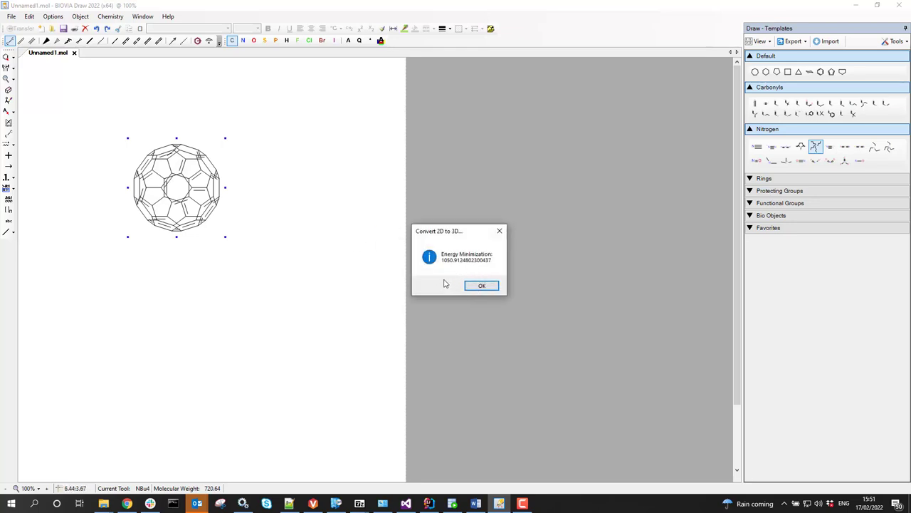
click(480, 287)
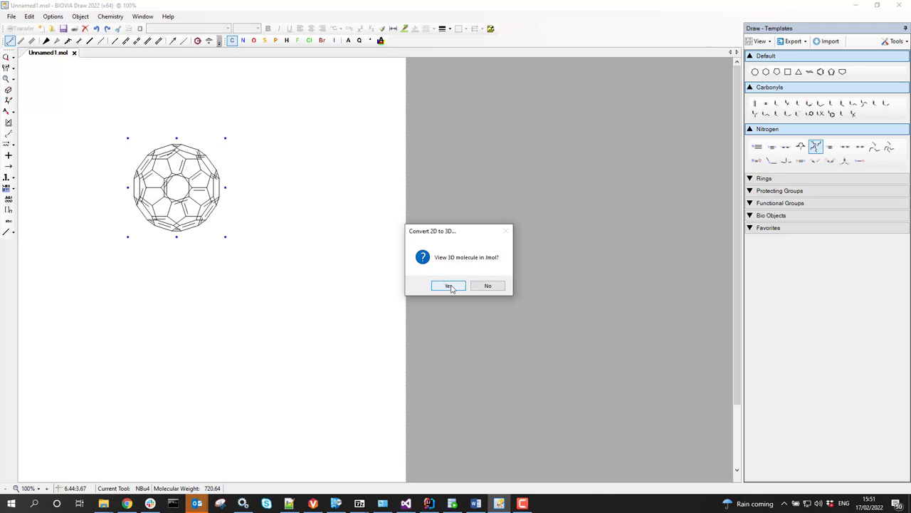
Place the 3D fullerene below the flat drawing, rotate it in Jmol, then close Jmol.
click(449, 286)
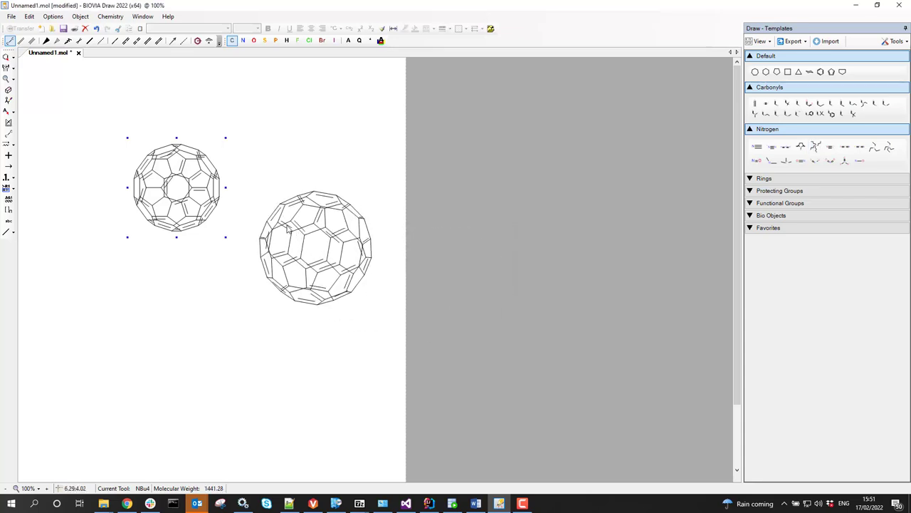
click(221, 317)
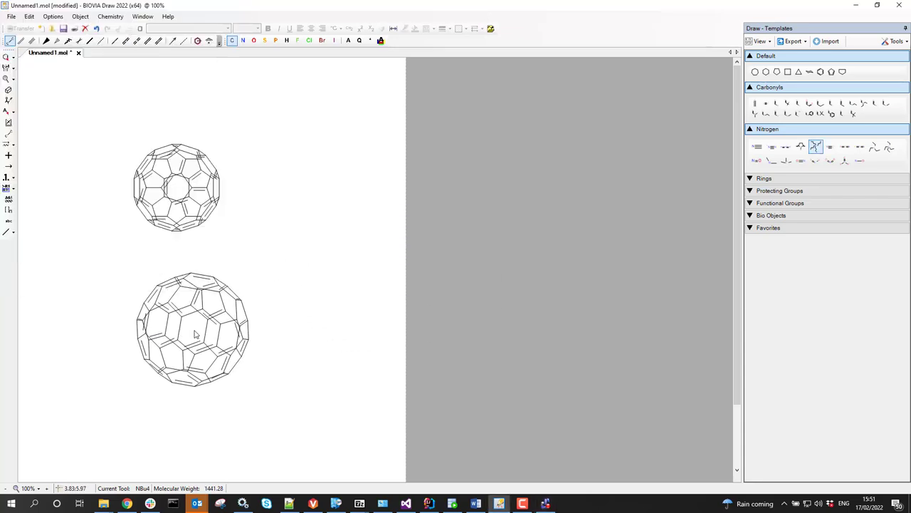
click(546, 504)
drag(111, 8, 445, 71)
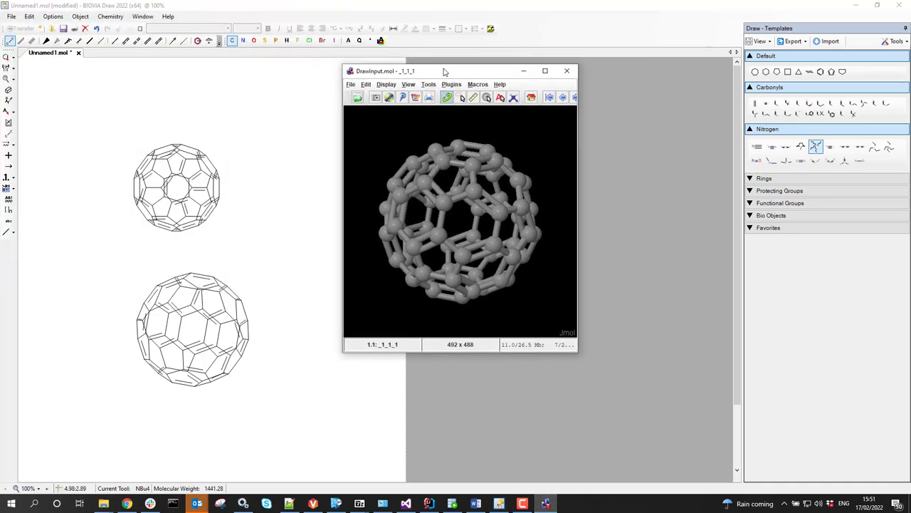
drag(430, 188, 449, 256)
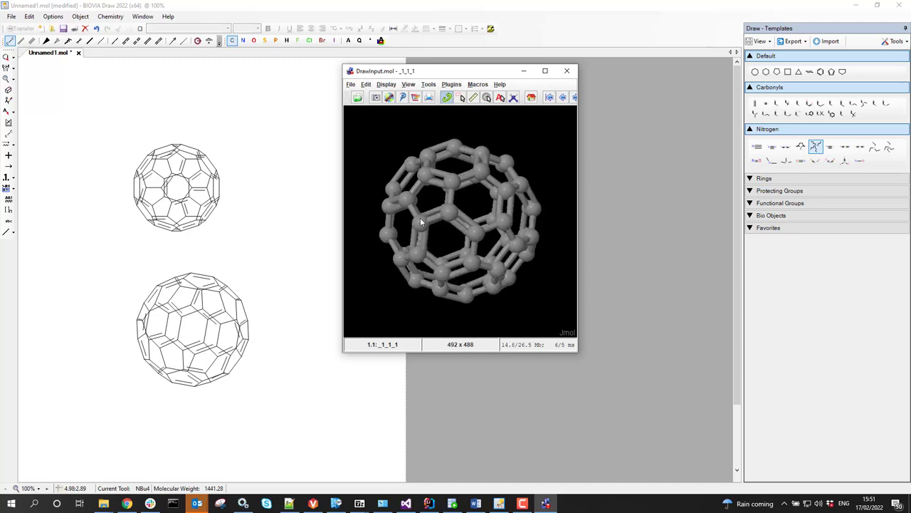
click(567, 71)
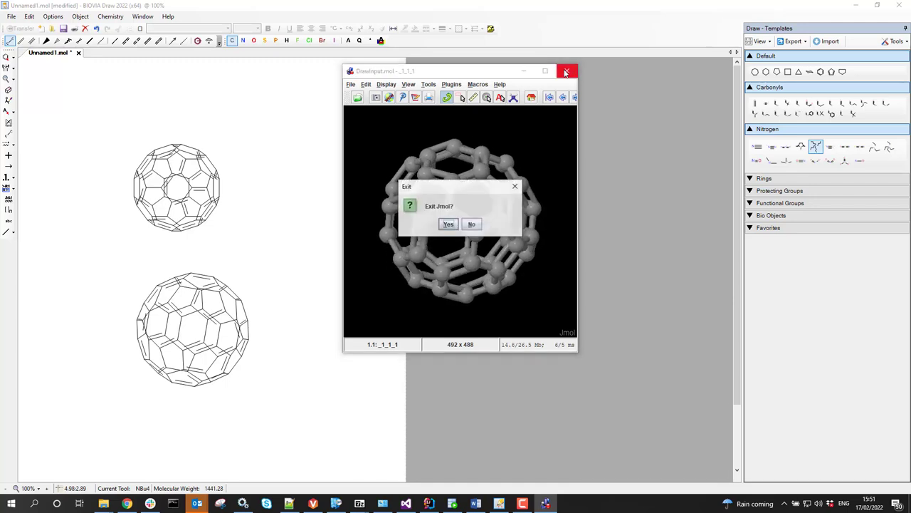
Confirm exiting Jmol and reopen the 3D Settings dialog from the Chemistry menu.
click(448, 225)
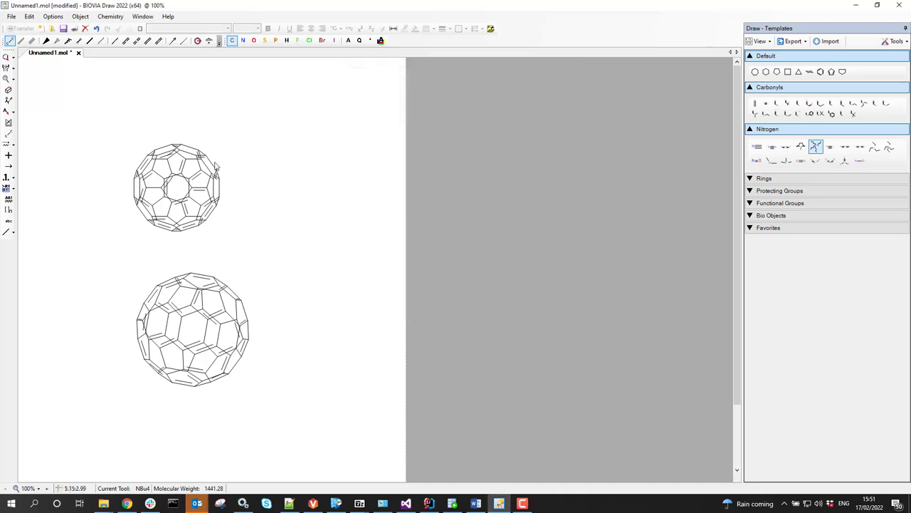
click(111, 16)
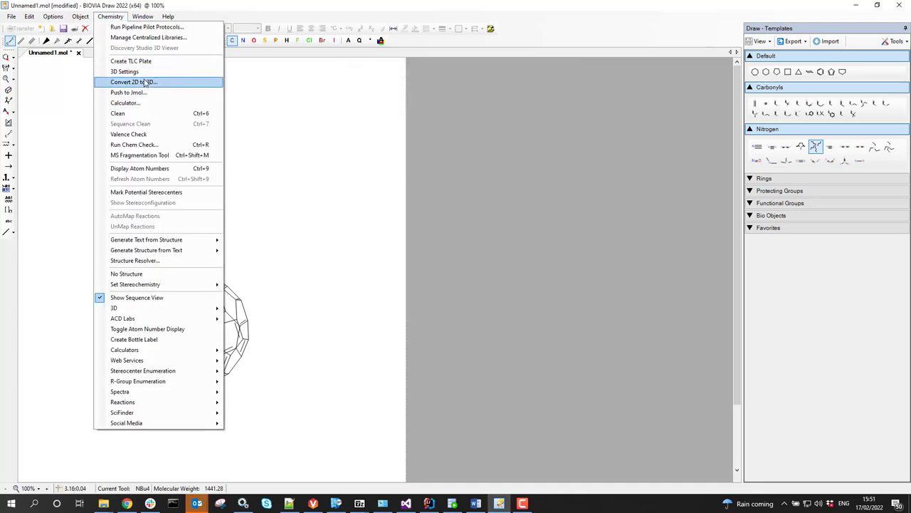
click(131, 72)
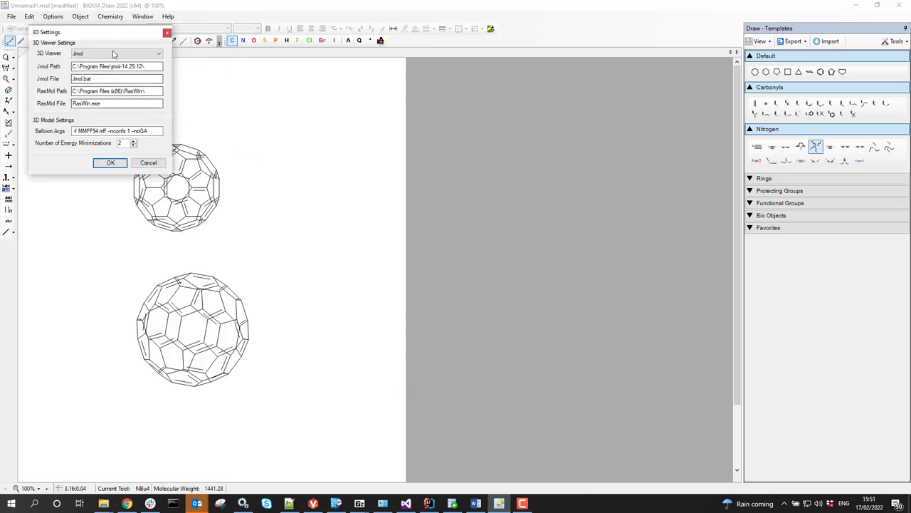
drag(93, 32, 312, 112)
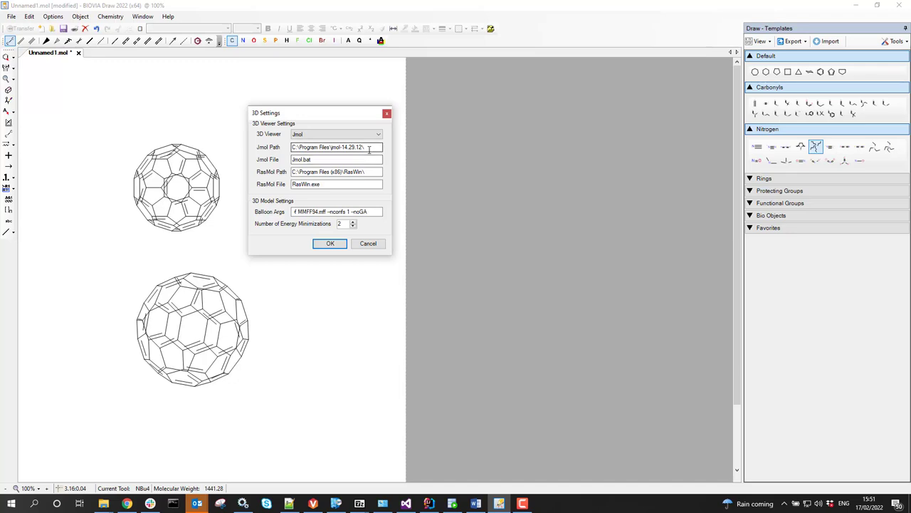
Add a trailing backslash so the Jmol Path reads C:\Program Files\jmol-14.29.12\.
click(373, 148)
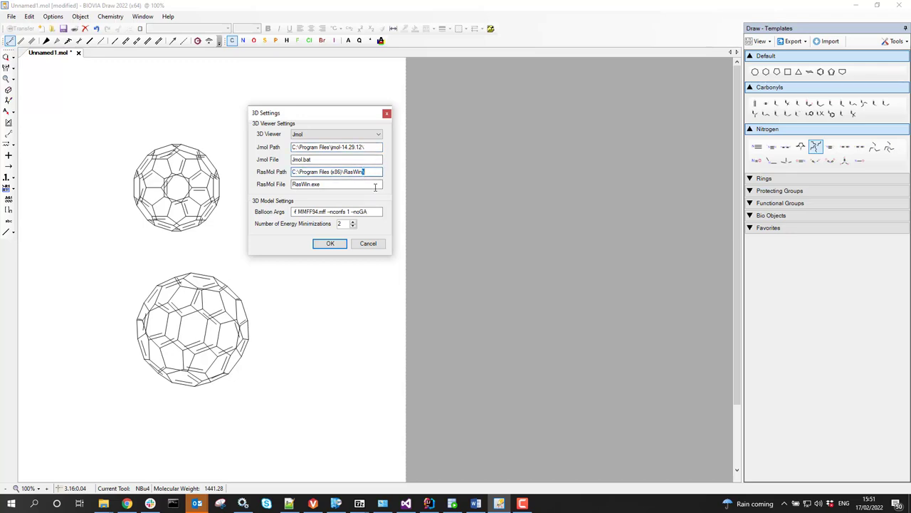
key(Tab)
key(Tab)
click(367, 146)
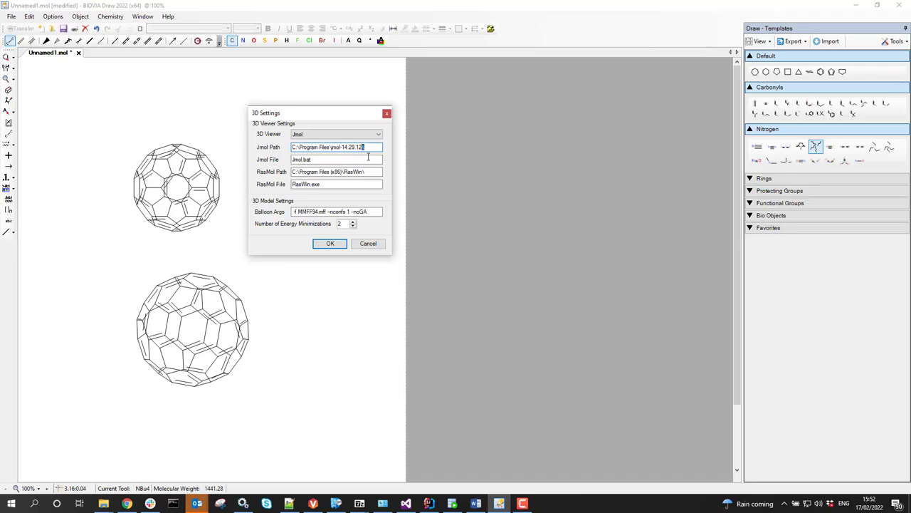
text(\)
key(Tab)
key(Tab)
click(321, 159)
View jmol.bat from the jmol-14.29.12 folder in Notepad, then close Notepad.
click(103, 504)
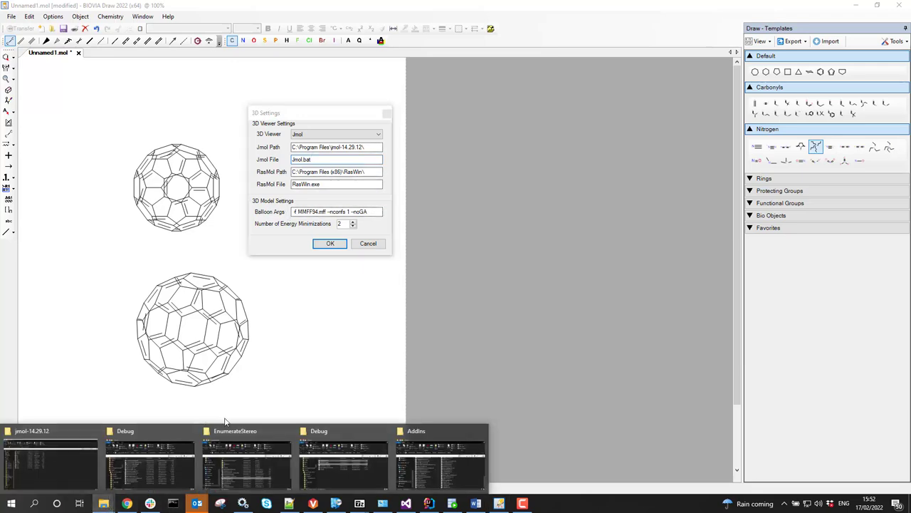
click(66, 468)
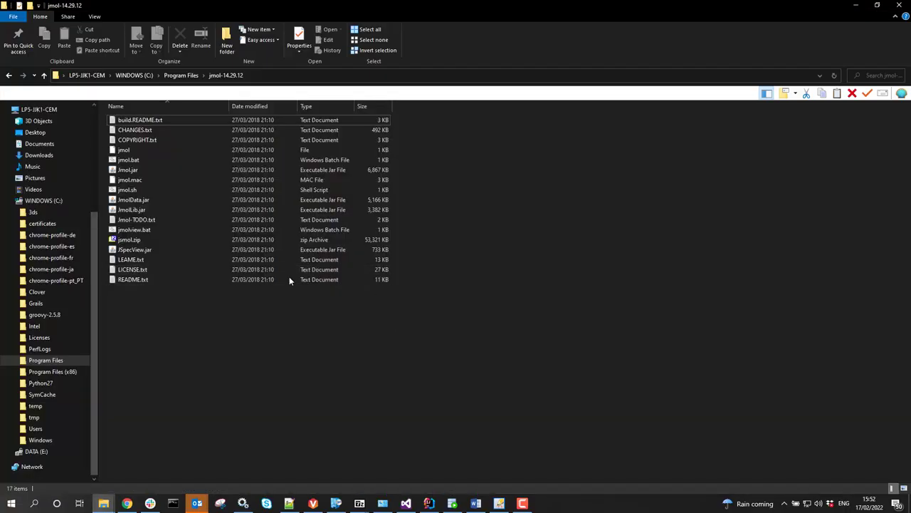
click(128, 160)
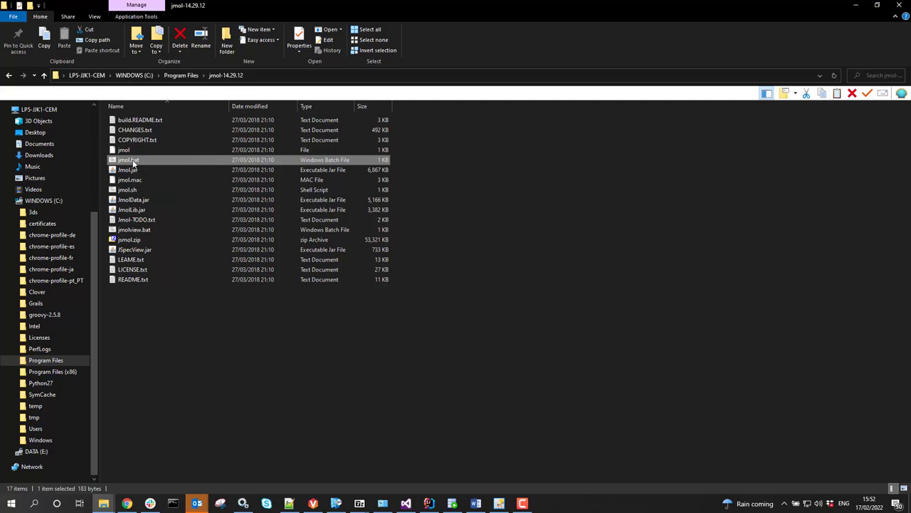
right_click(134, 161)
click(153, 180)
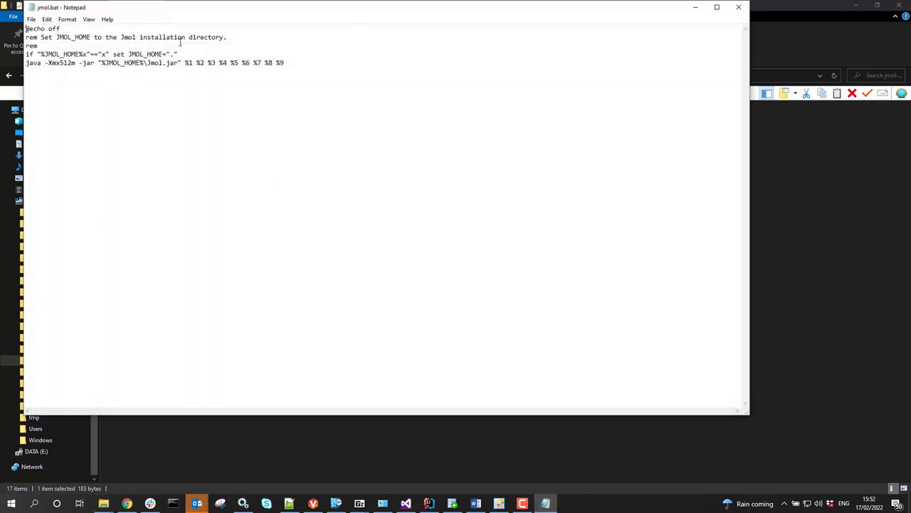
drag(174, 10, 327, 61)
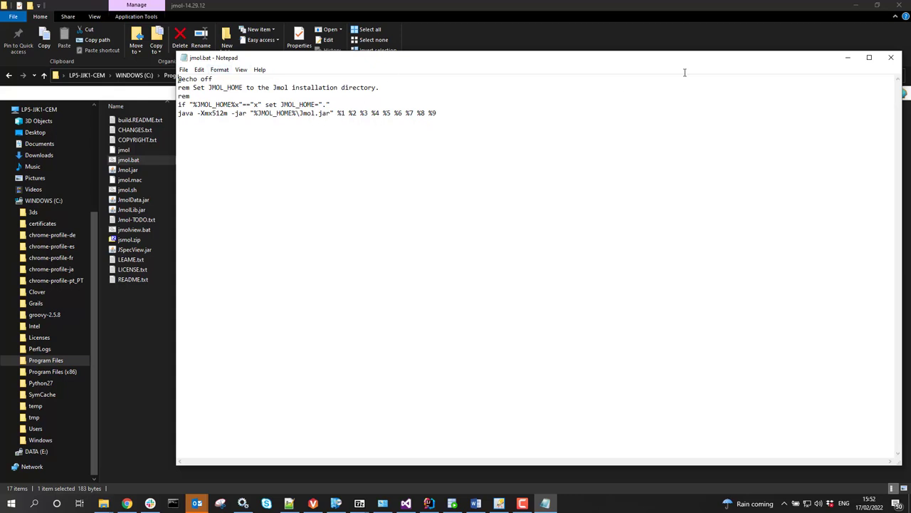
click(890, 59)
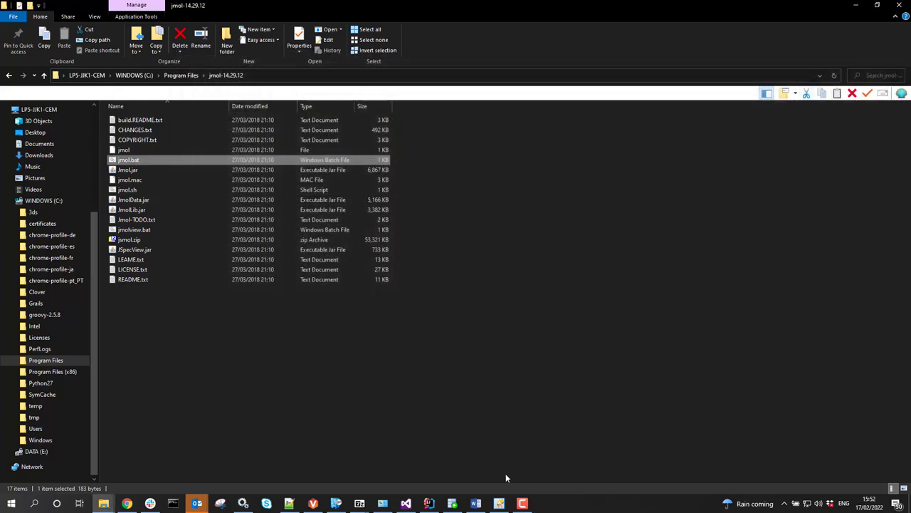
Set RasMol as the 3D viewer and confirm, then place and rotate an NBu4 structure.
click(499, 503)
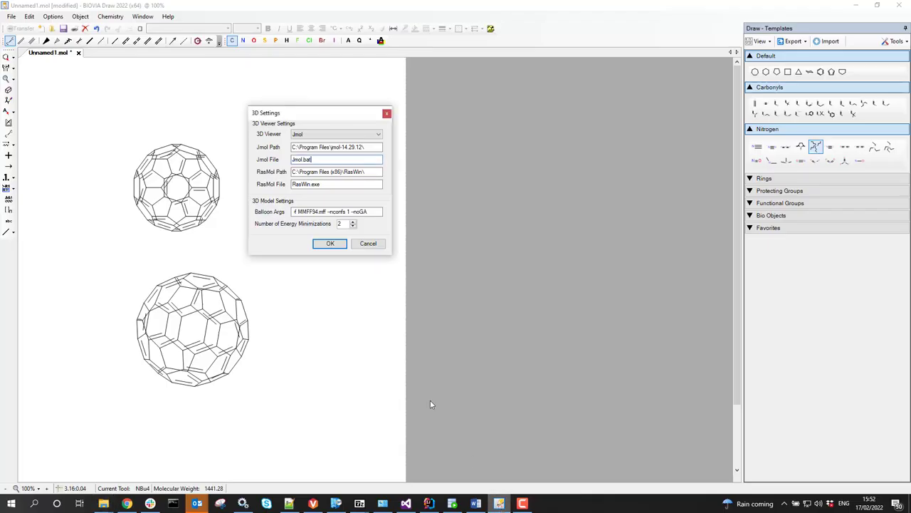
click(378, 135)
click(335, 149)
click(330, 244)
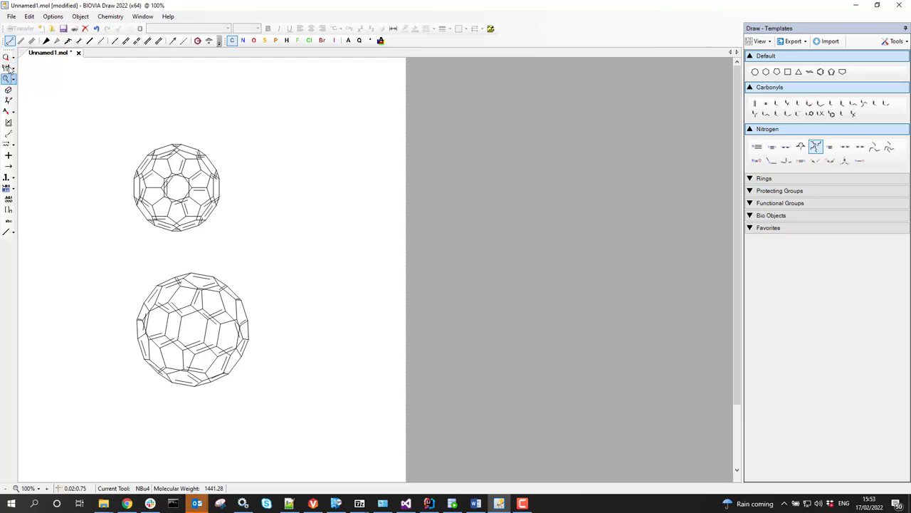
click(128, 129)
drag(75, 220, 79, 189)
Undo the NBu4 placement and lasso-select the upper fullerene.
key(ctrl+z)
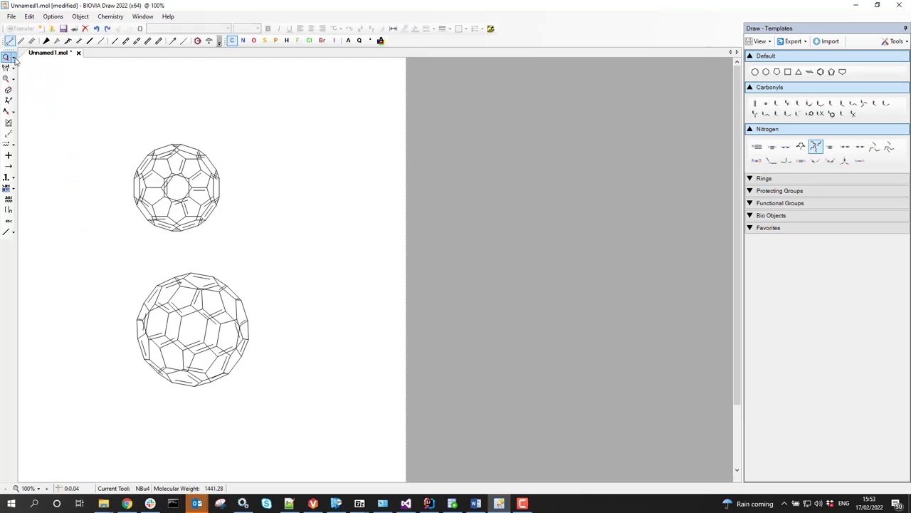
click(8, 57)
click(37, 62)
mouse_move(86, 123)
mouse_down()
mouse_move(245, 179)
mouse_move(228, 153)
mouse_up()
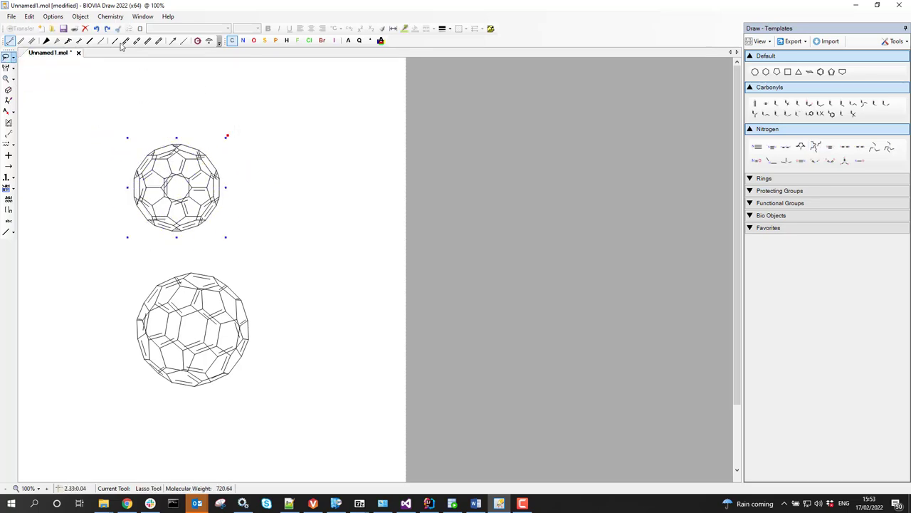
Convert the selected fullerene to 3D and open the minimized result in RasMol.
click(111, 17)
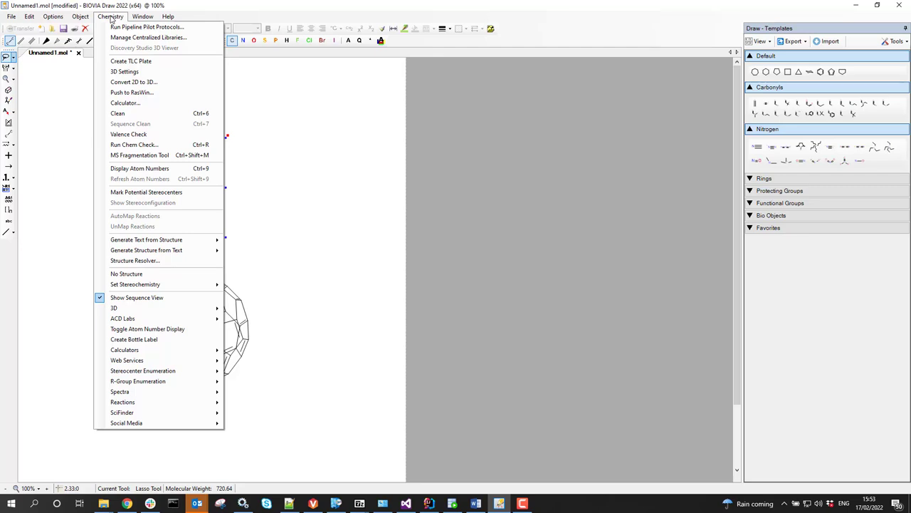
click(134, 82)
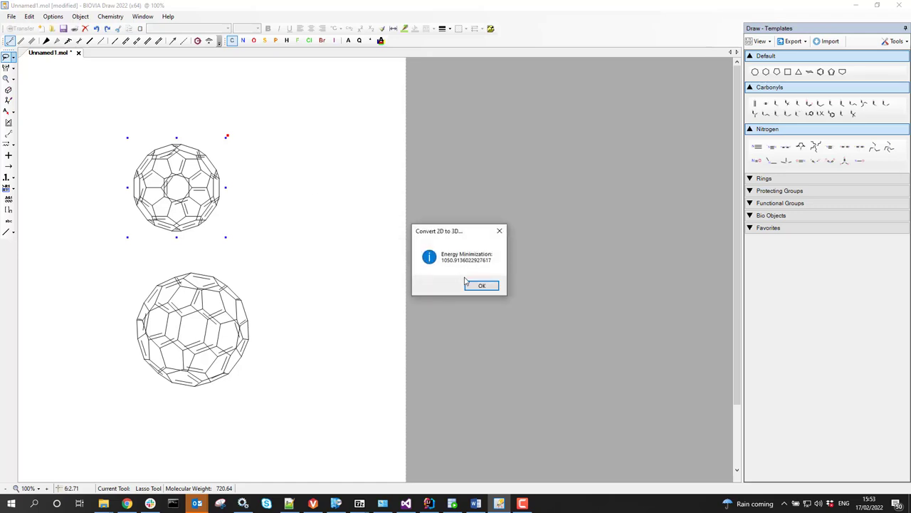
click(471, 285)
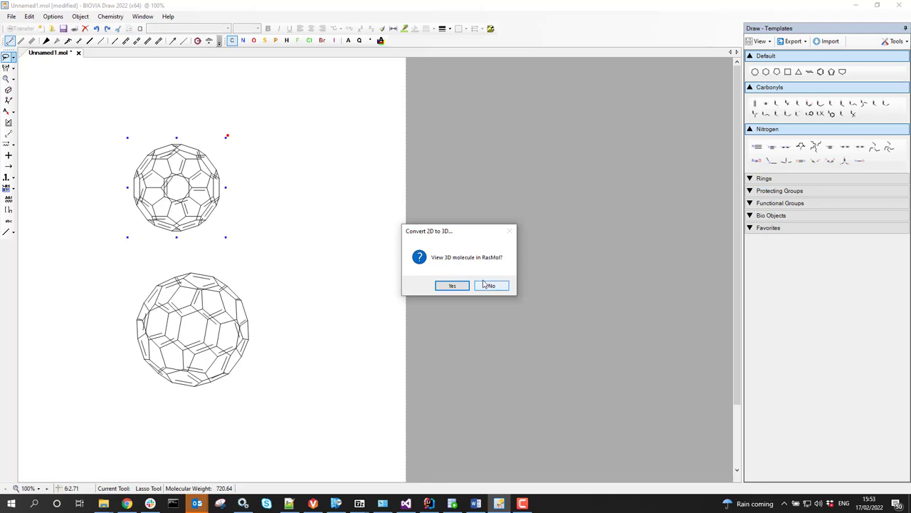
click(453, 285)
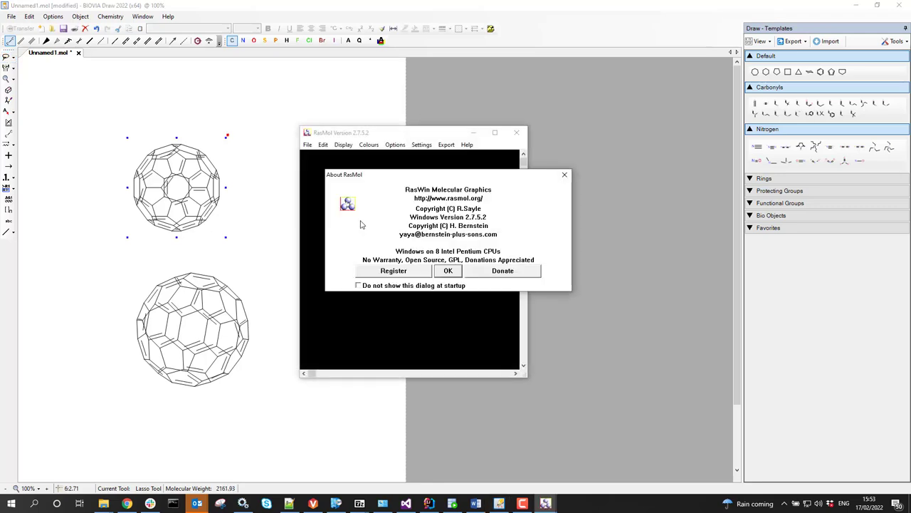
Rotate the buckyball in RasMol, show it Ball & Stick, and drag a copy onto the Draw canvas.
click(454, 275)
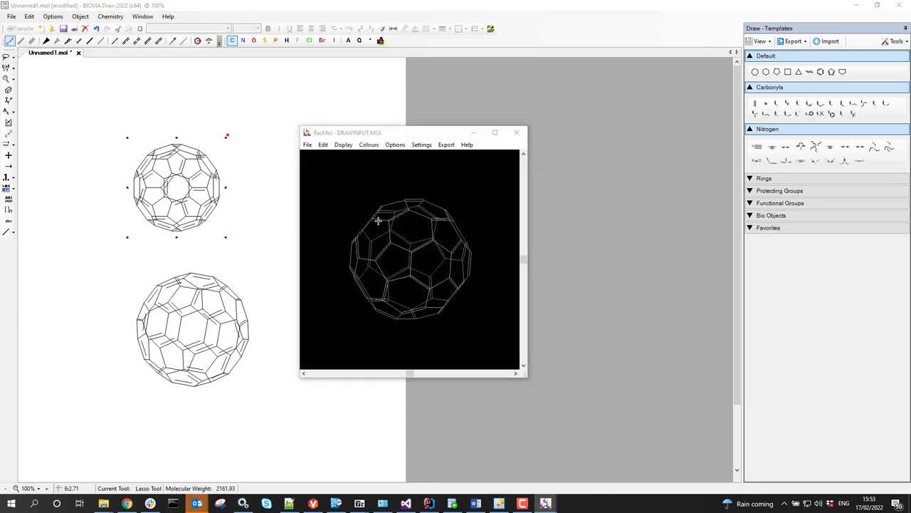
drag(410, 199, 431, 258)
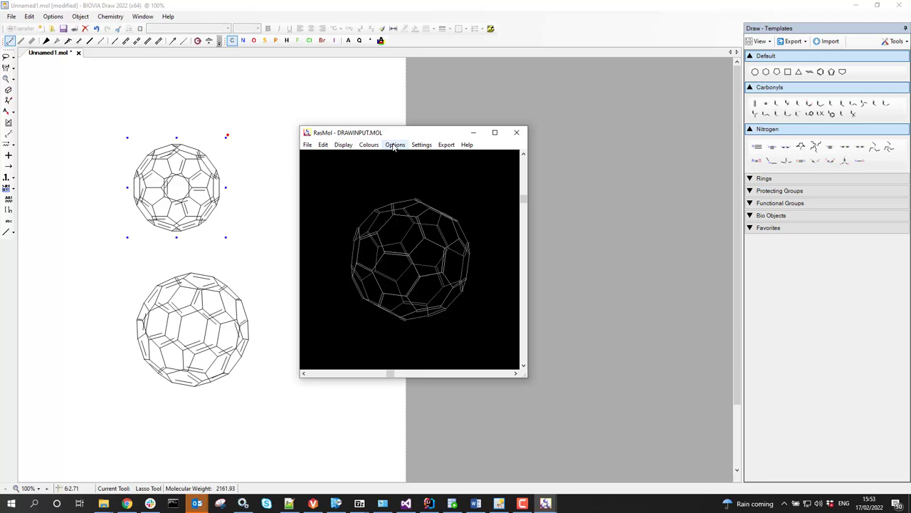
click(343, 144)
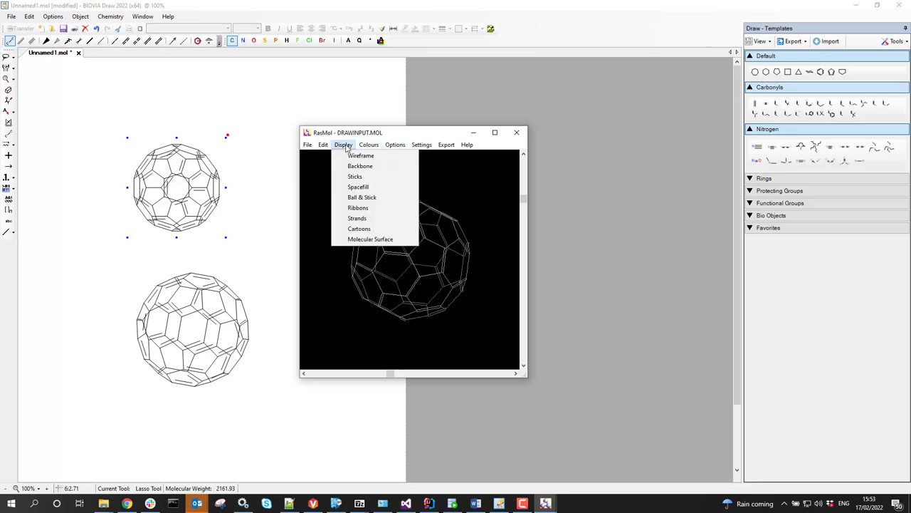
click(361, 197)
mouse_move(378, 208)
mouse_down()
mouse_move(450, 190)
mouse_move(559, 202)
mouse_move(526, 165)
mouse_move(213, 175)
mouse_move(232, 112)
mouse_move(227, 174)
mouse_move(150, 183)
mouse_move(48, 247)
mouse_up()
click(249, 271)
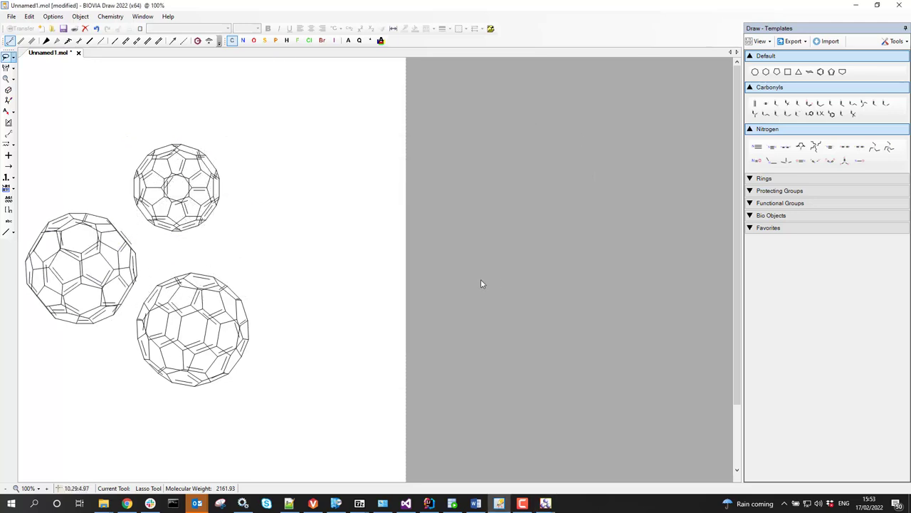
click(107, 16)
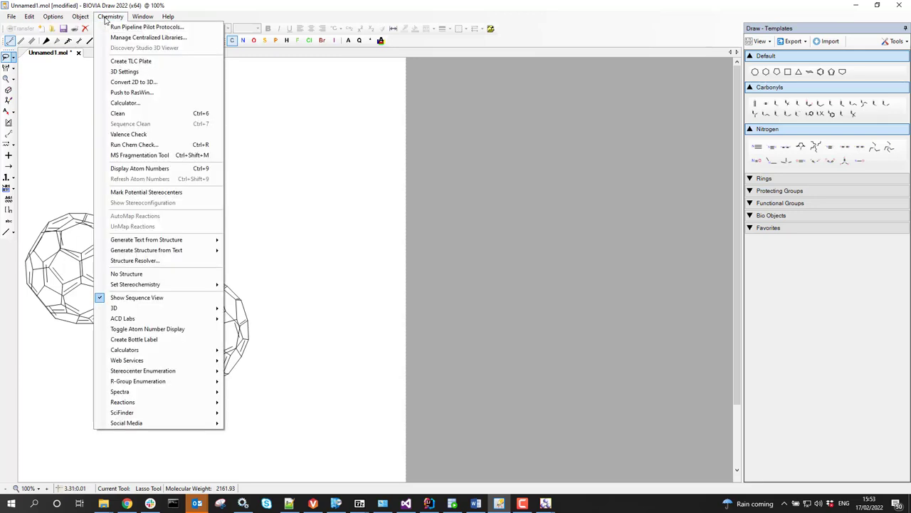
click(128, 92)
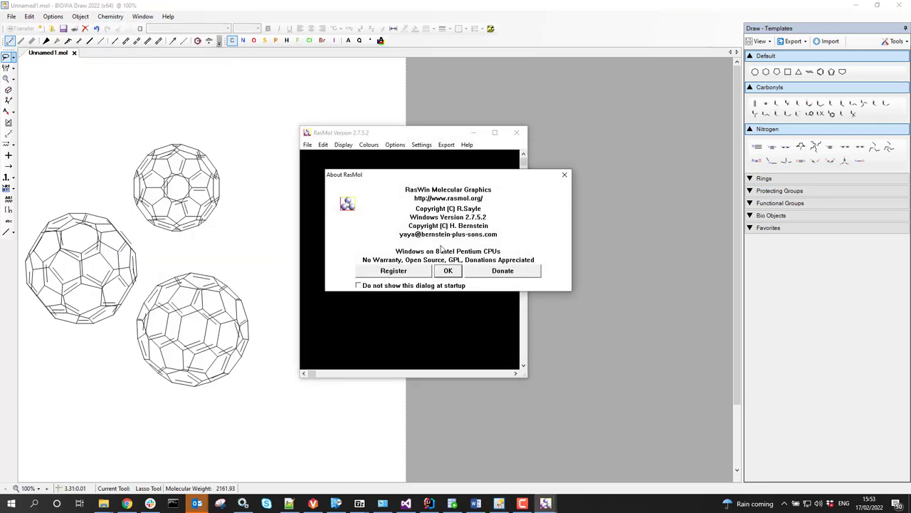
click(450, 272)
drag(457, 210, 418, 206)
click(517, 133)
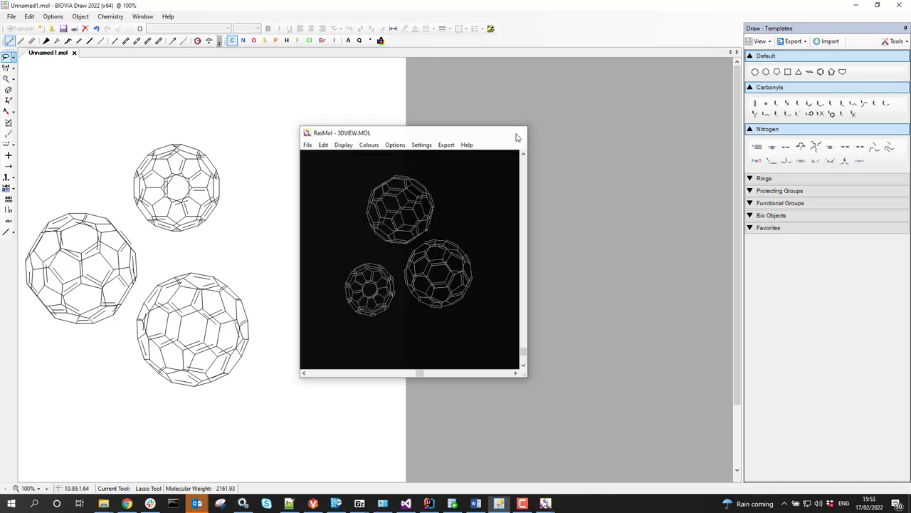